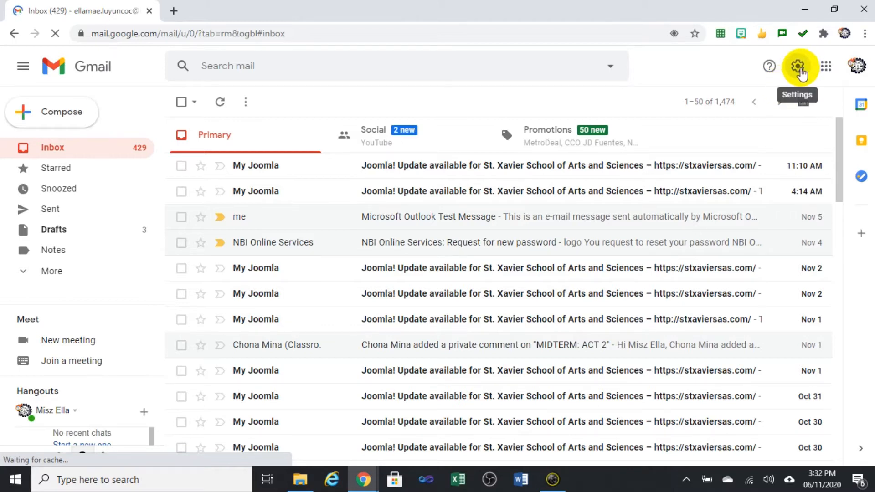
Select Enable IMAP on Gmail's Forwarding and POP/IMAP settings tab and save the changes.
click(799, 68)
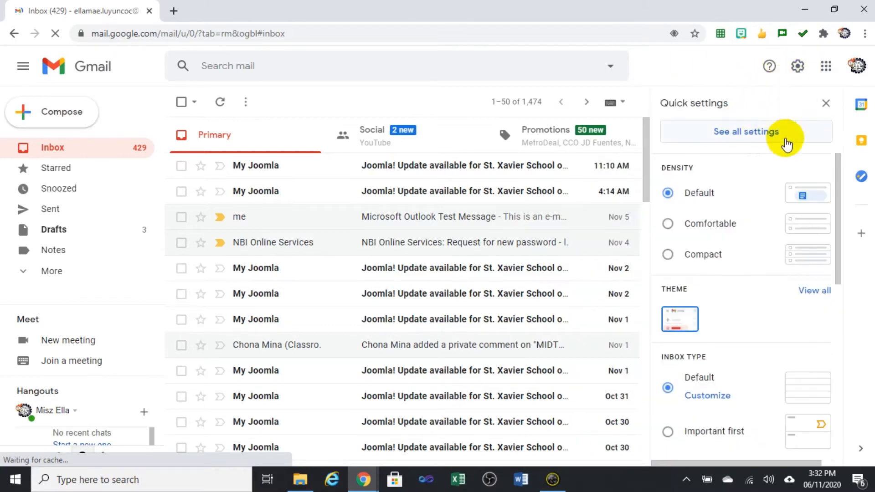
click(751, 137)
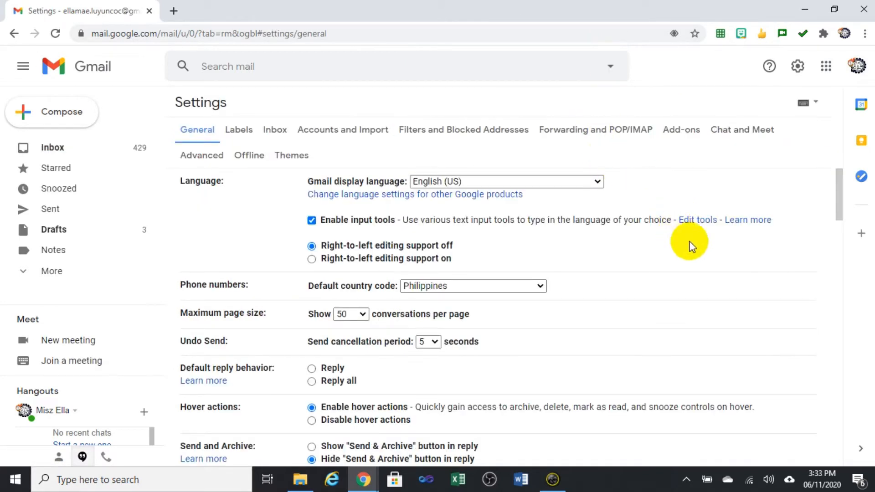
scroll(689, 246, down, 4)
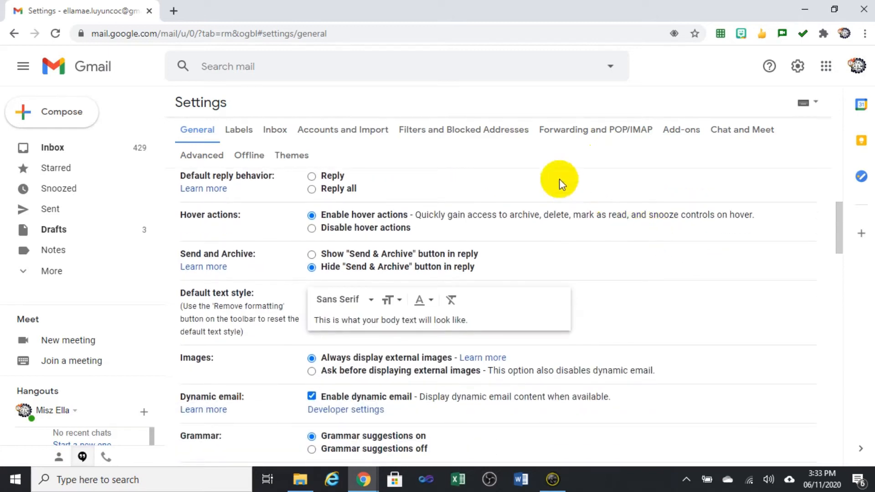
click(620, 135)
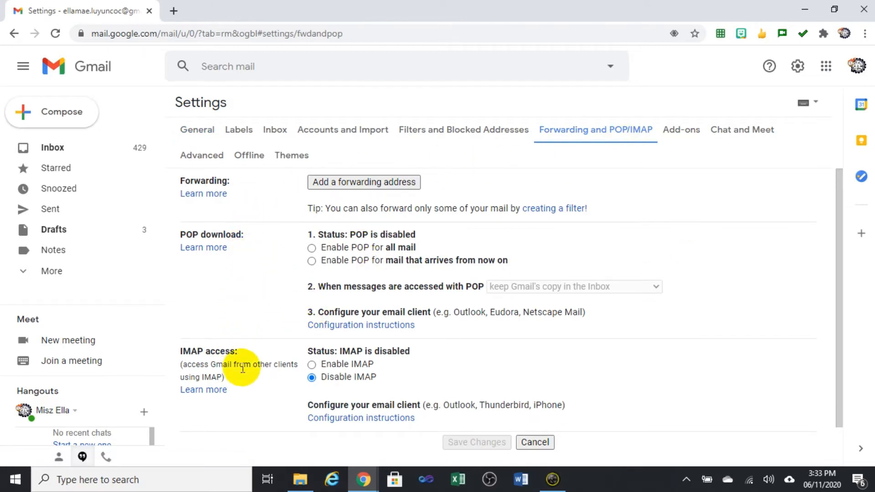
scroll(543, 358, down, 1)
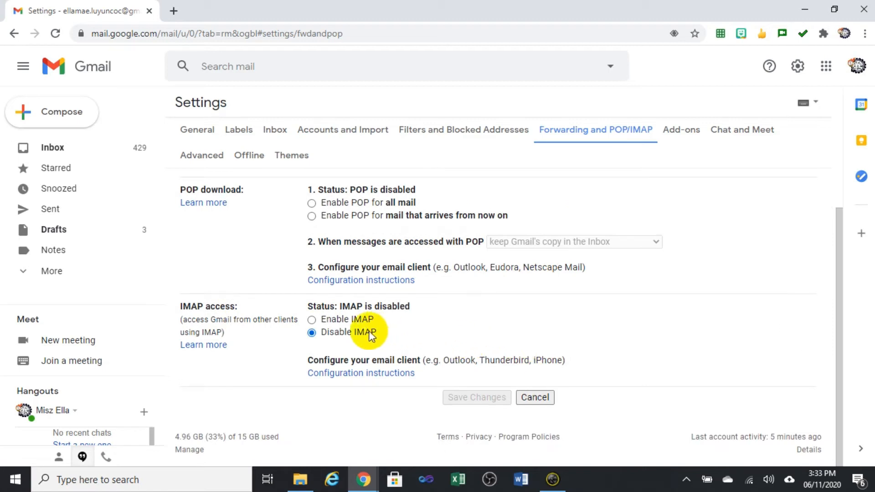
click(312, 319)
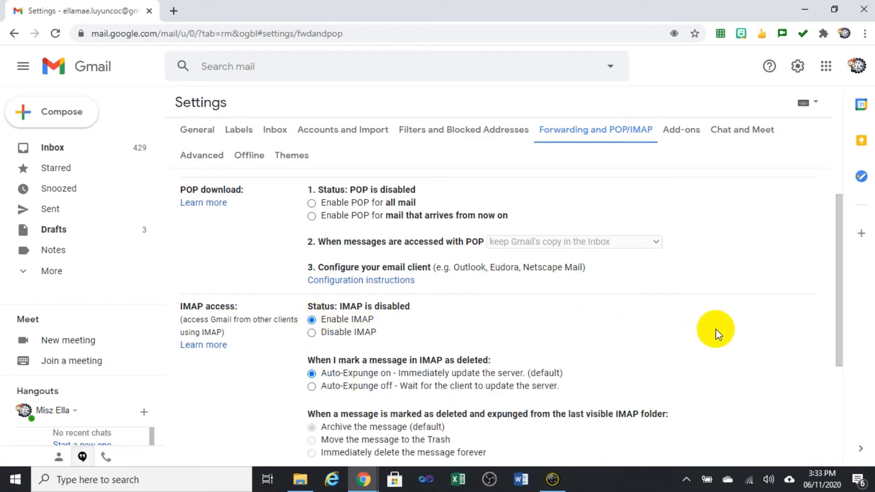
scroll(715, 329, down, 4)
click(479, 398)
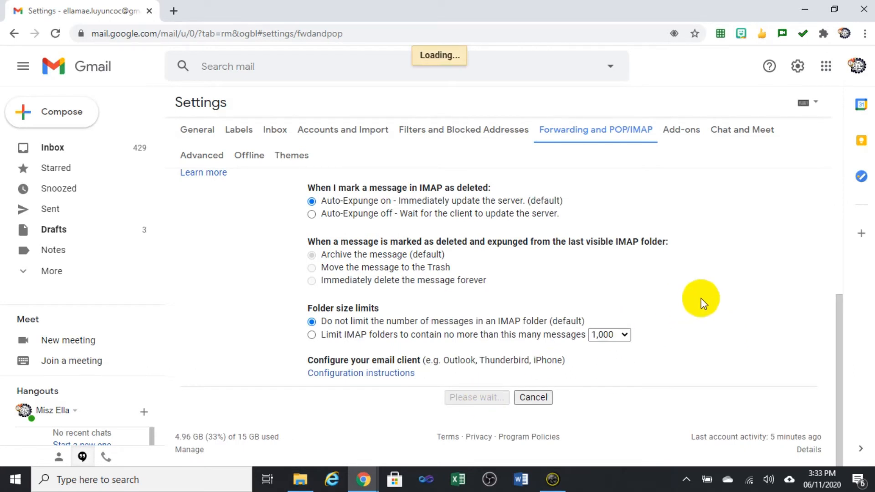
Switch Less secure app access on under Google Account Security, then return to the account home page.
click(826, 69)
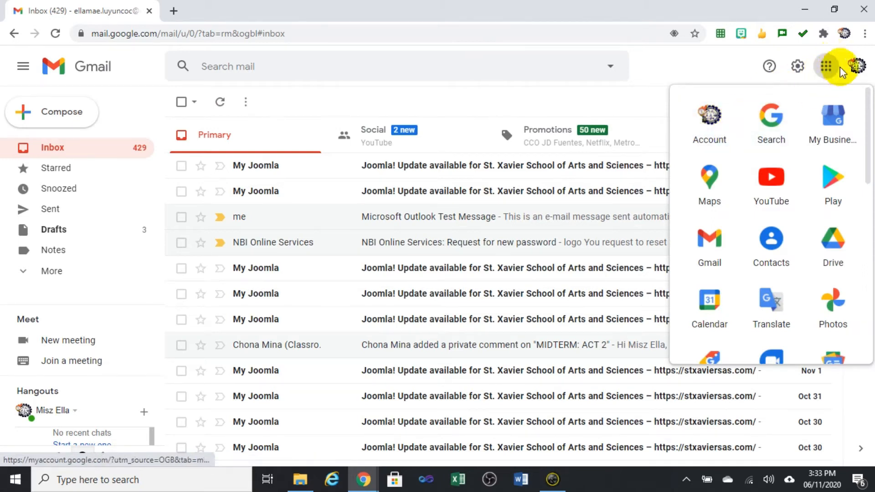
click(707, 125)
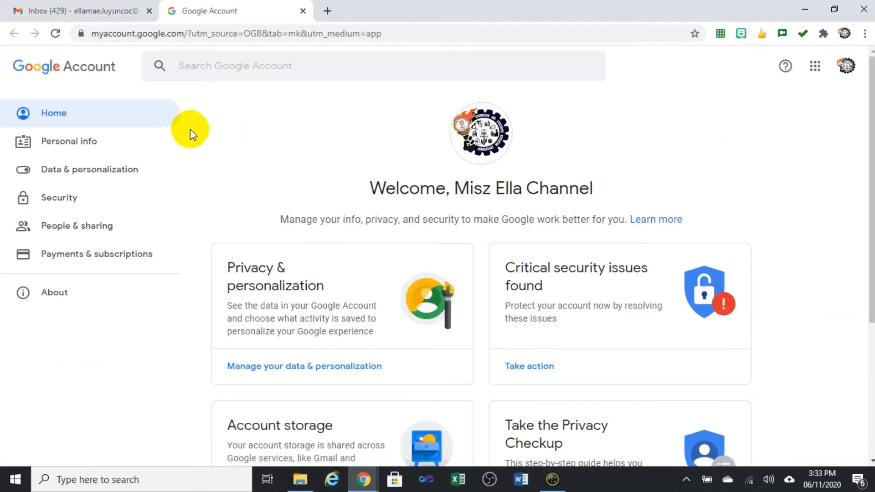
click(65, 204)
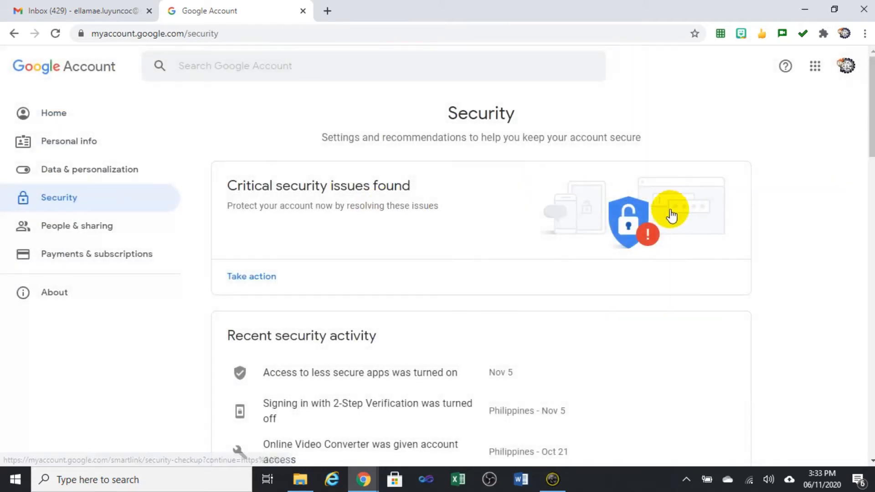
scroll(541, 267, down, 15)
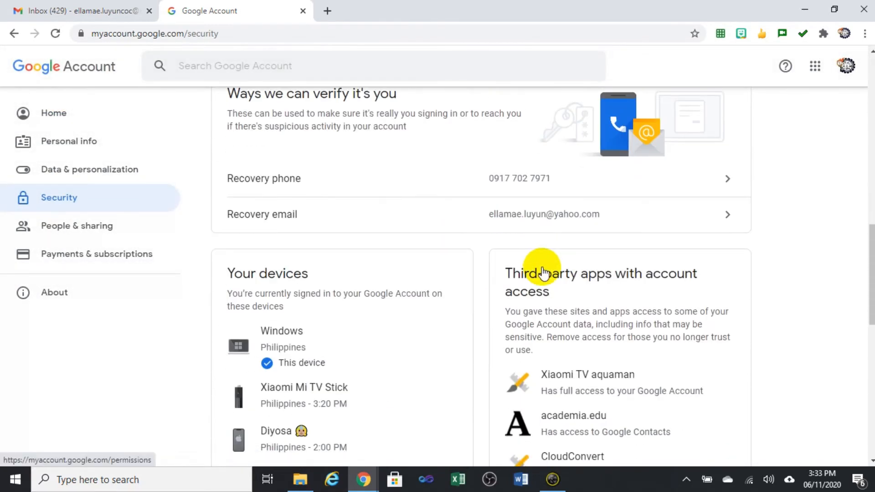
scroll(542, 272, down, 10)
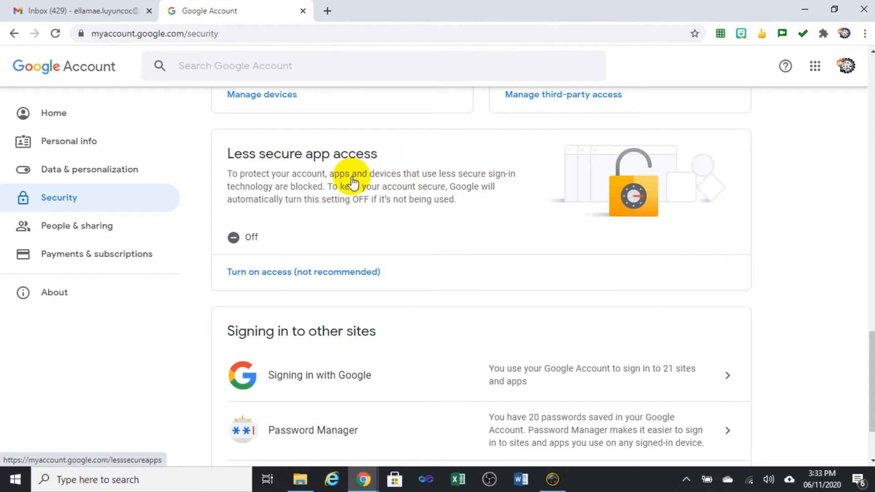
click(293, 276)
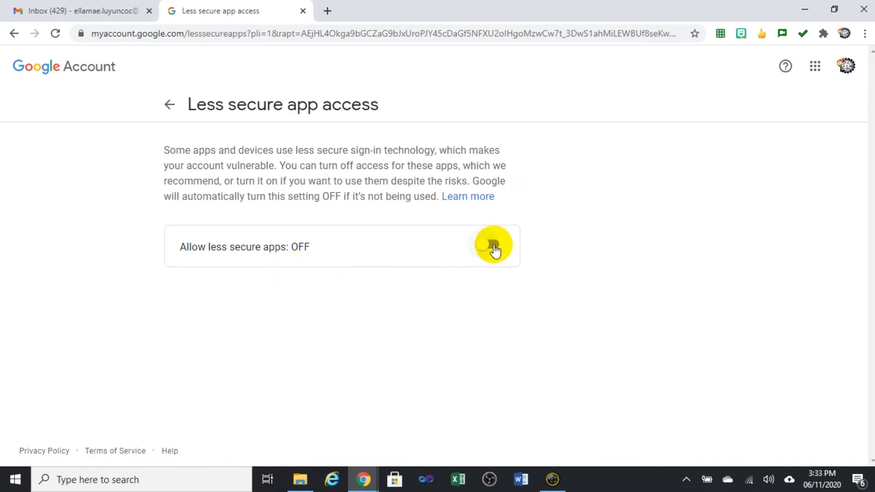
click(493, 246)
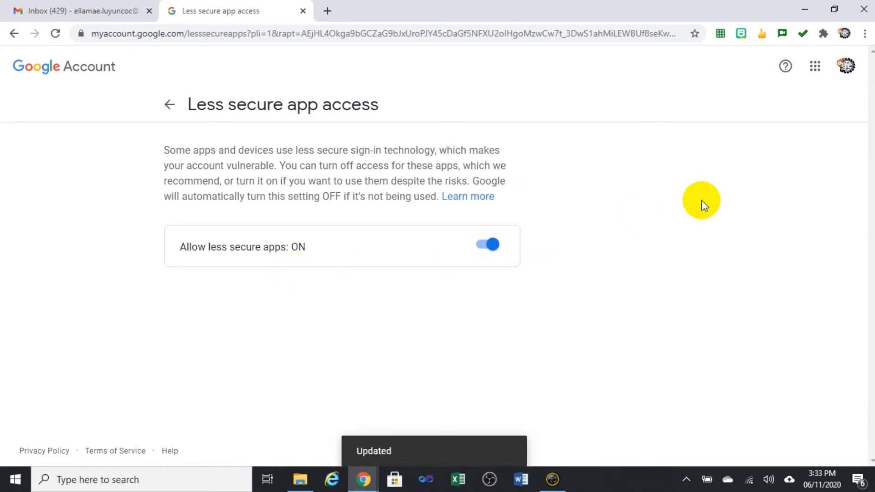
click(170, 105)
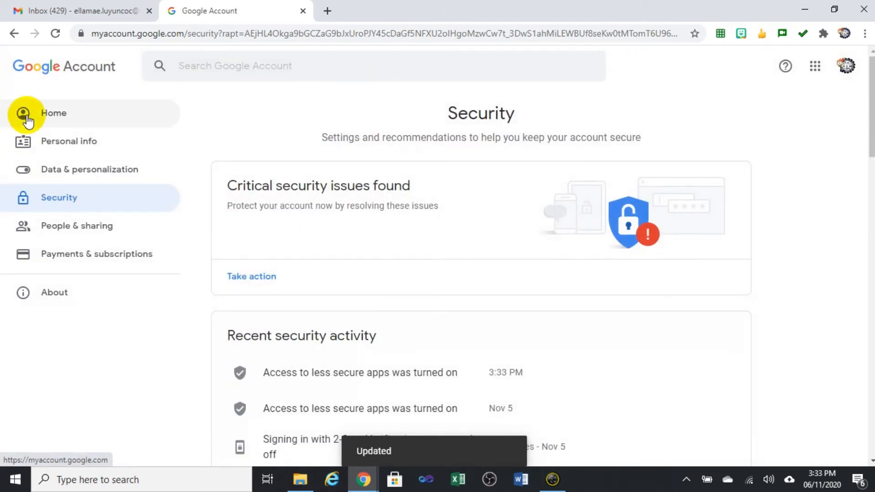
click(26, 119)
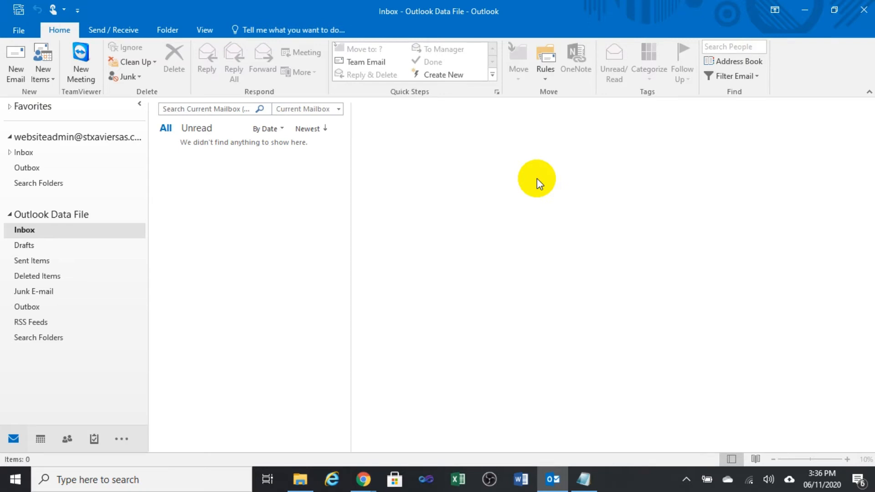
Start Add Account from the File tab, choosing Manual setup and the POP or IMAP service type.
click(19, 30)
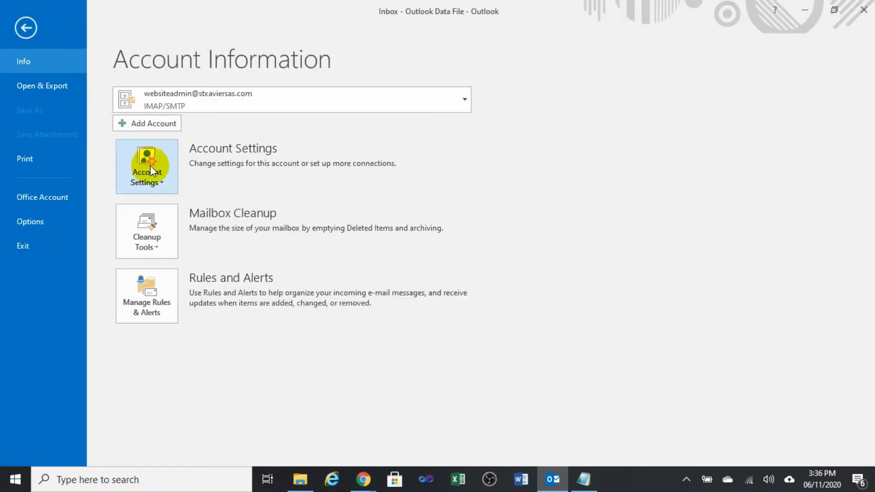
click(171, 127)
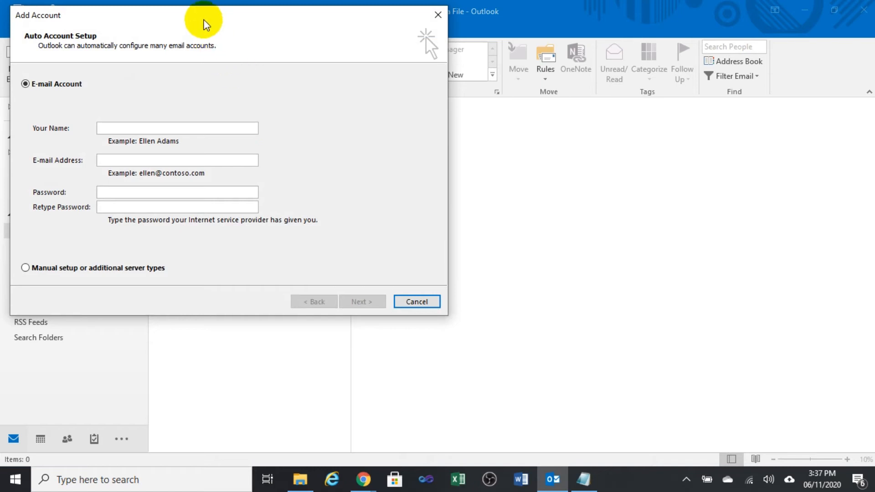
drag(204, 22, 469, 81)
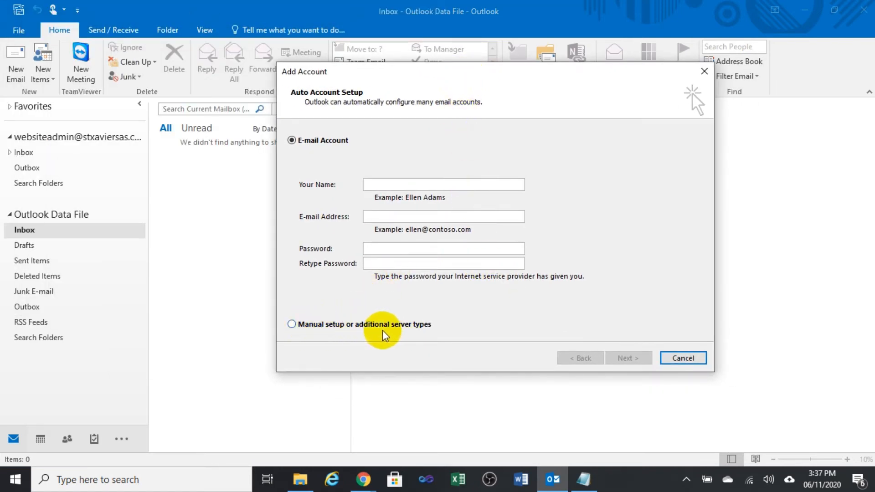
click(293, 325)
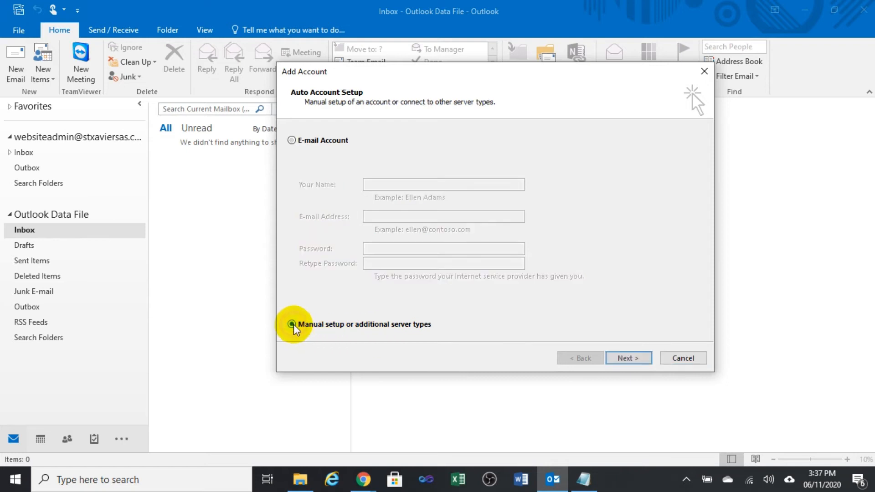
click(621, 360)
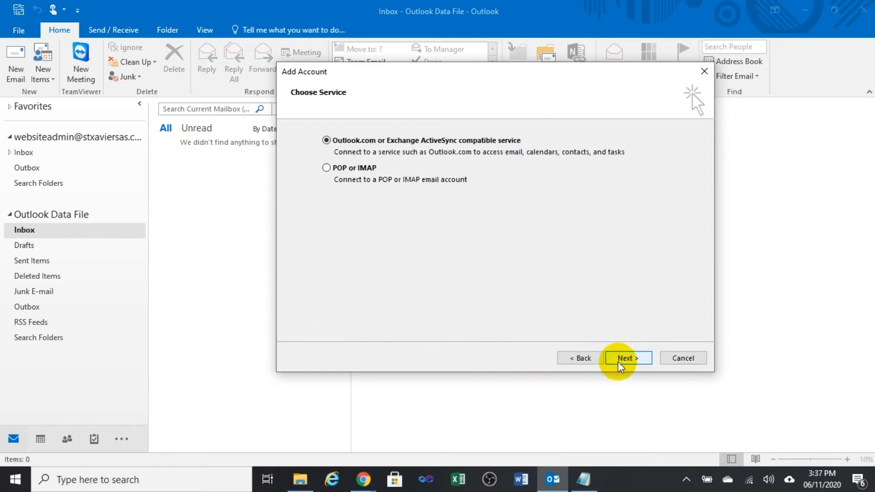
click(347, 171)
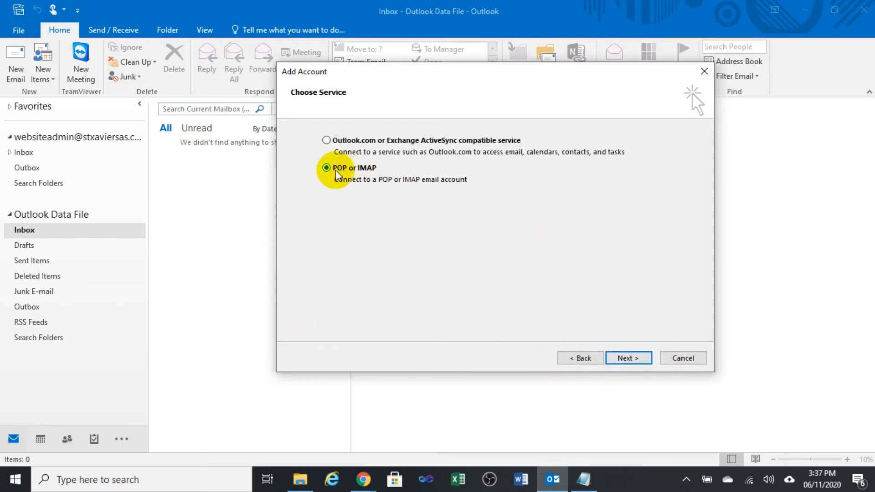
click(628, 361)
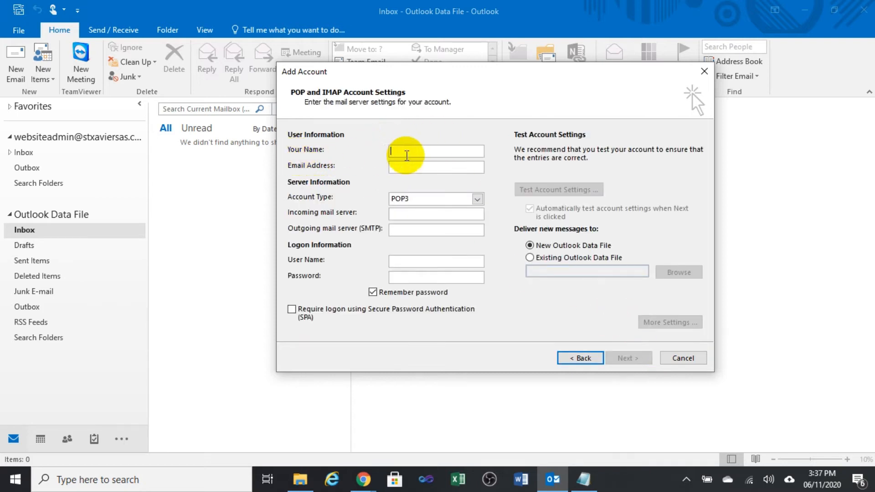
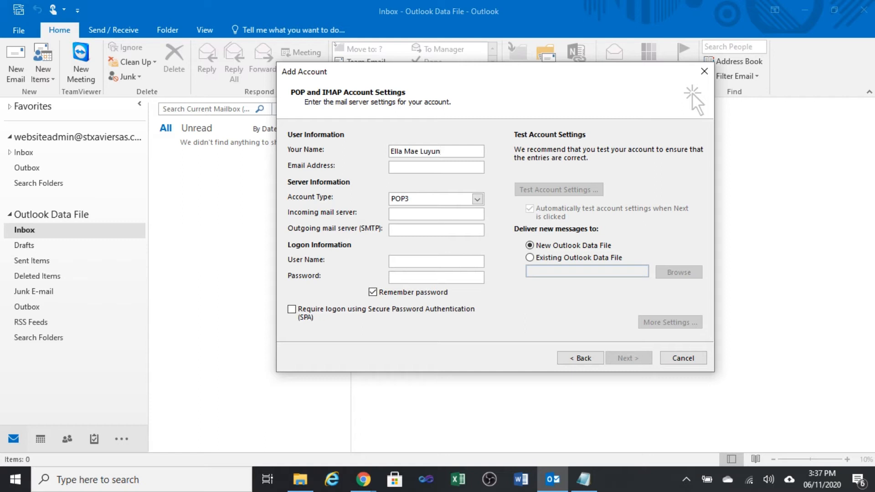
Enter the account holder's name and Gmail address in the account settings form.
click(413, 151)
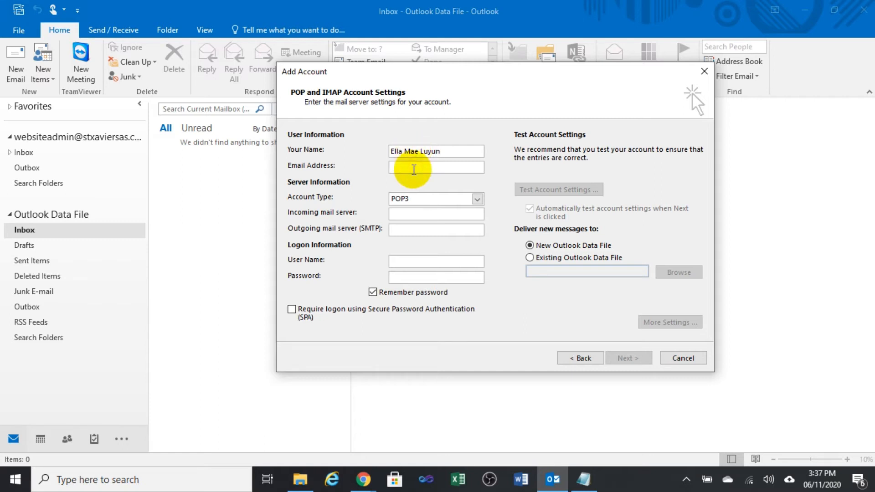
click(413, 169)
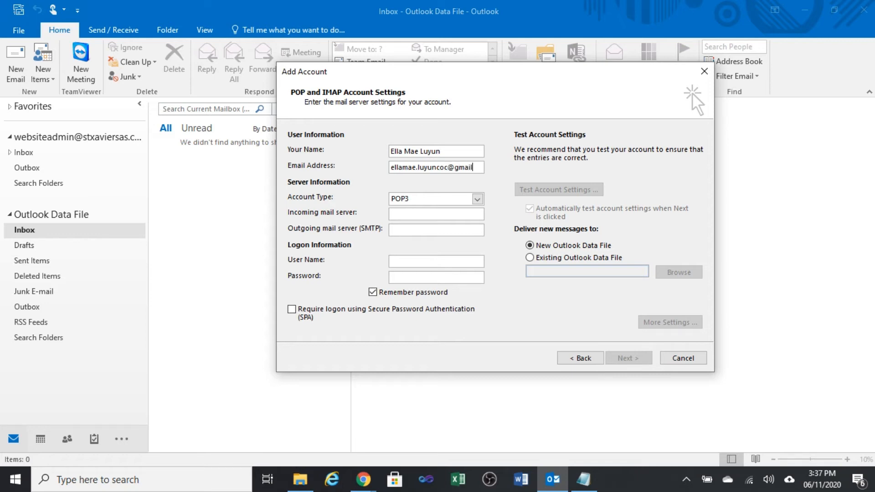
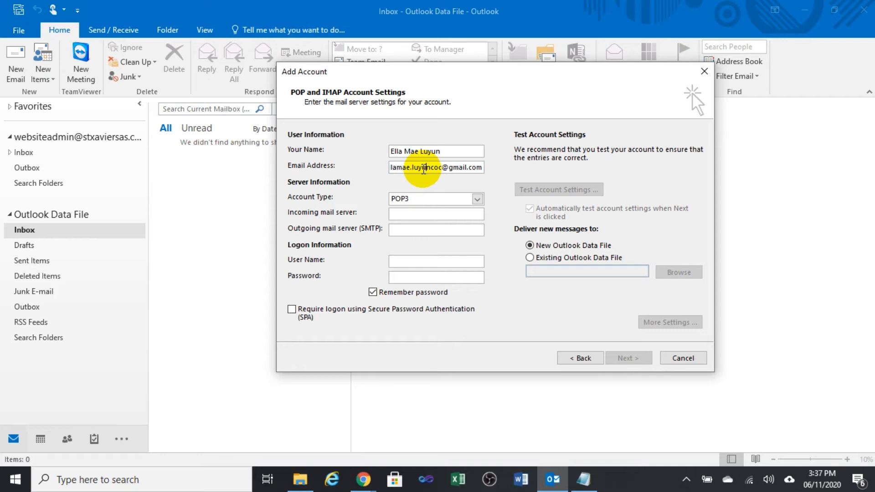
click(424, 169)
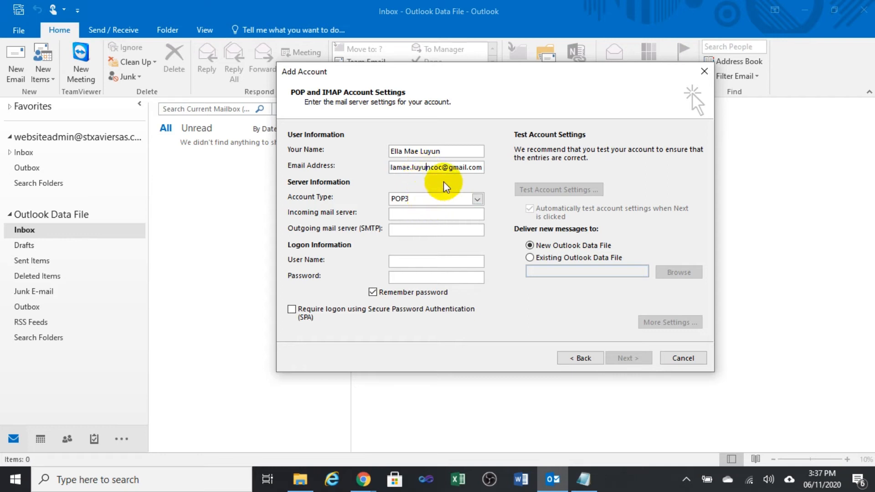
drag(418, 168, 440, 167)
click(423, 169)
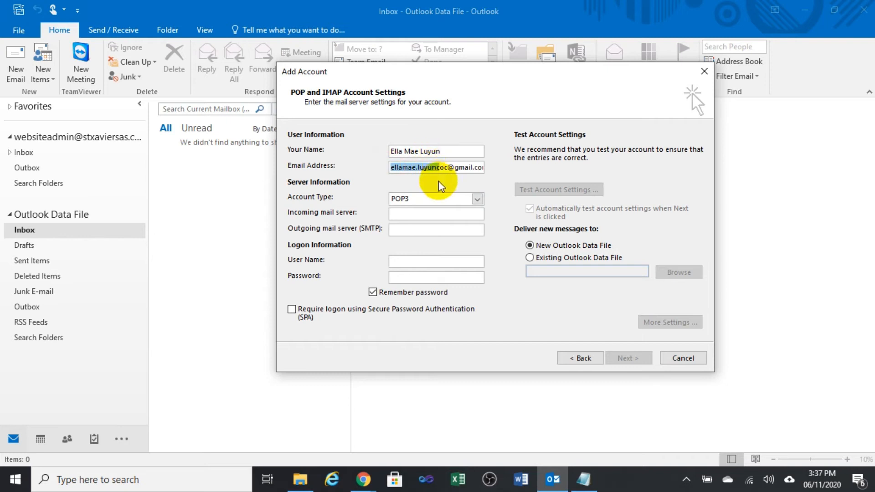
Set the Account Type to IMAP.
click(442, 199)
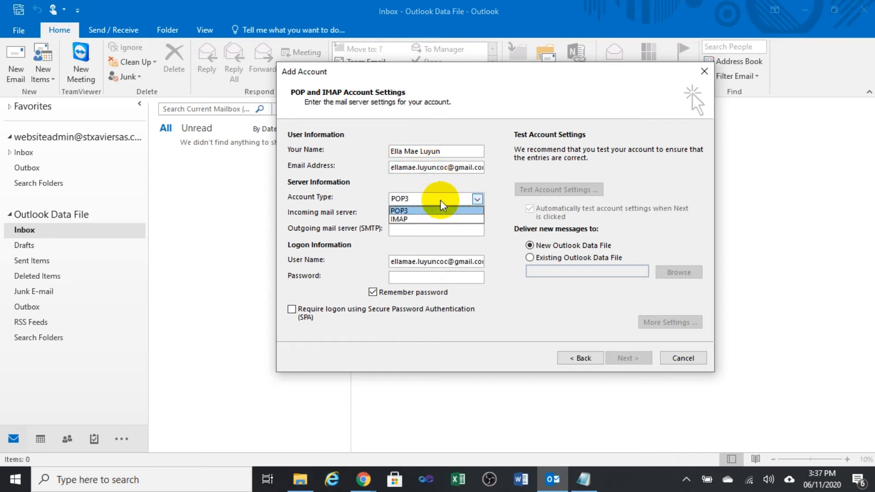
click(412, 220)
click(411, 217)
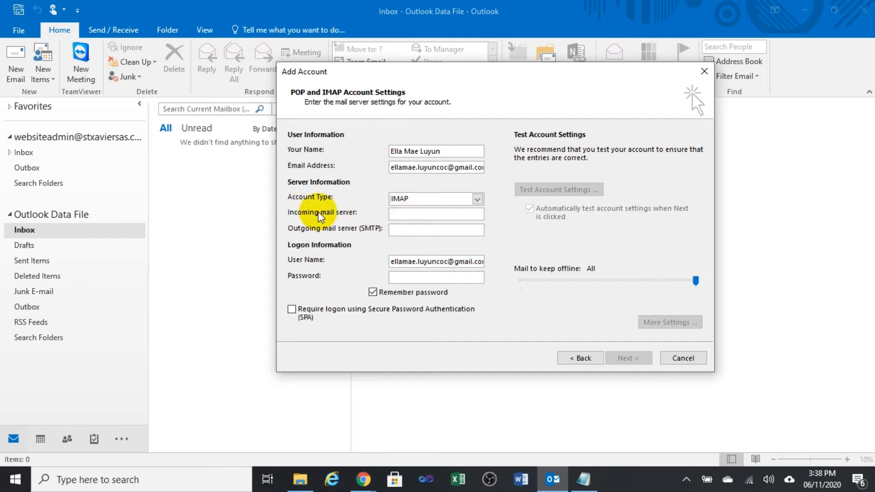
Copy imap.gmail.com from the Notepad notes into the incoming mail server field.
click(583, 480)
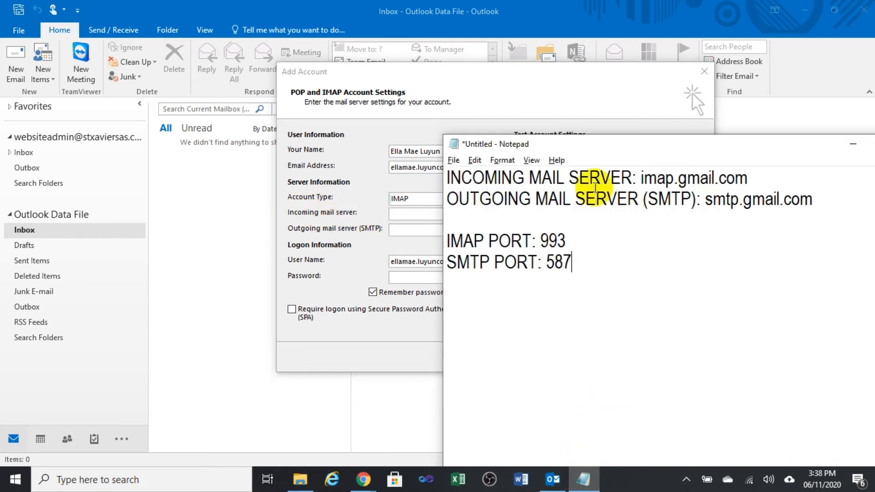
drag(455, 179, 755, 173)
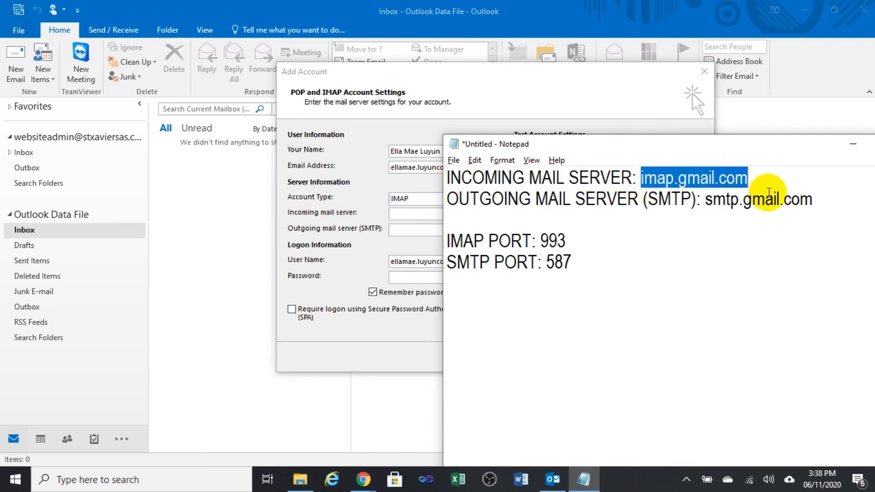
right_click(737, 180)
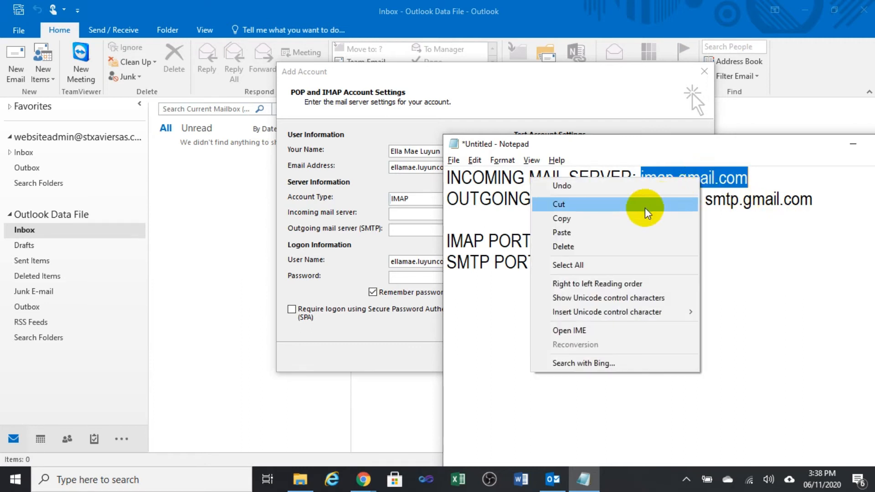
click(583, 218)
click(400, 213)
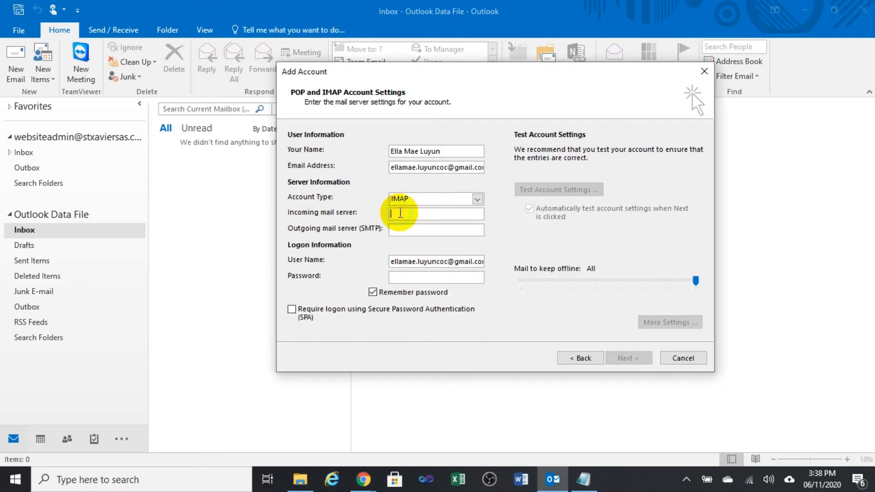
key(ctrl+v)
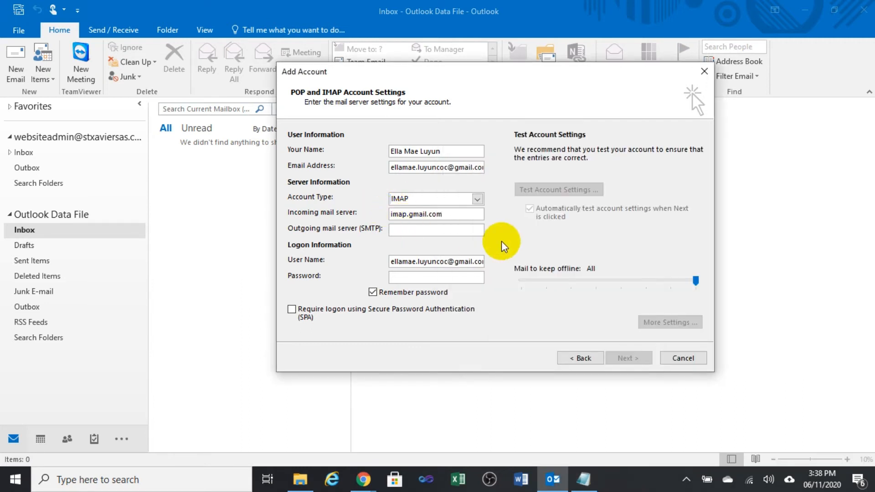
Paste smtp.gmail.com as the outgoing mail server and type the account password.
key(alt+Tab)
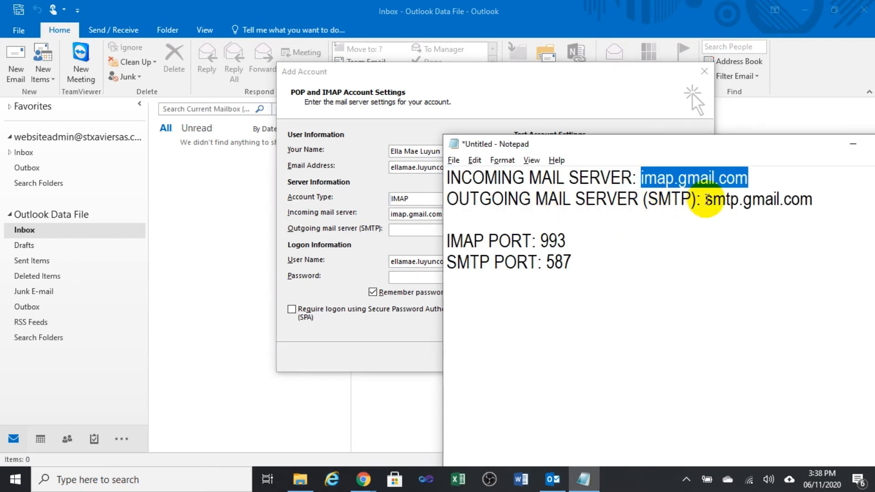
drag(705, 199, 815, 199)
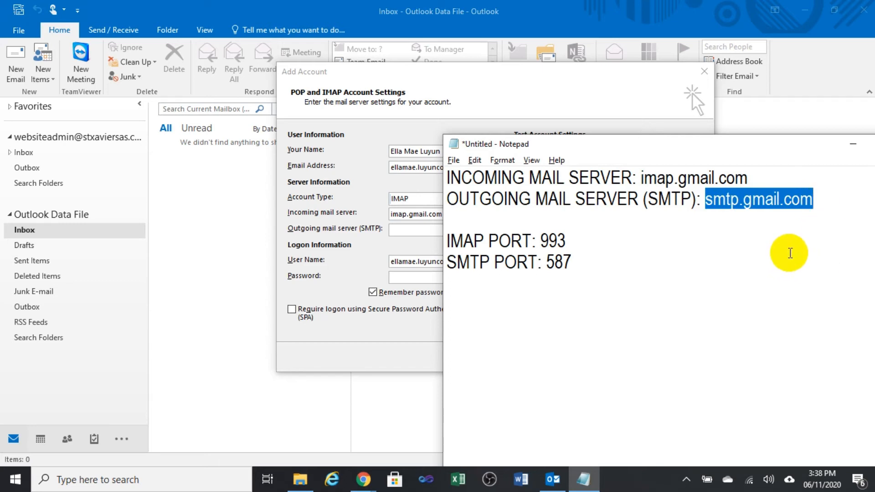
key(alt+Tab)
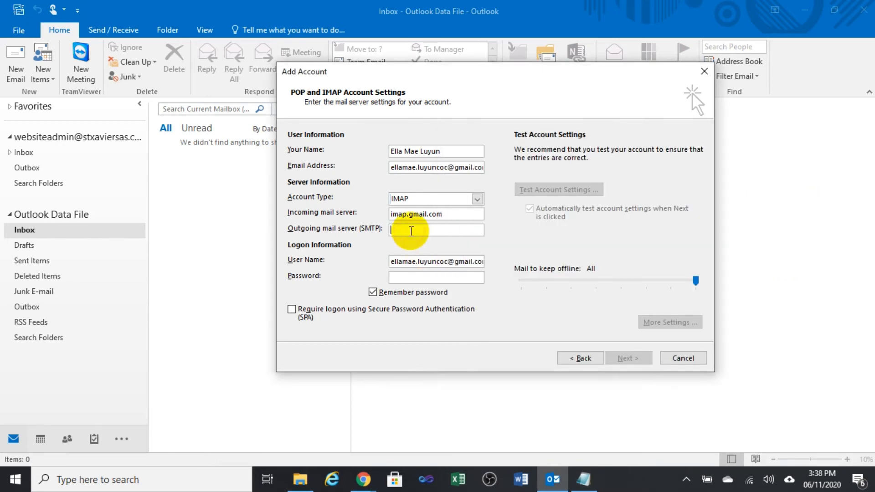
key(ctrl+v)
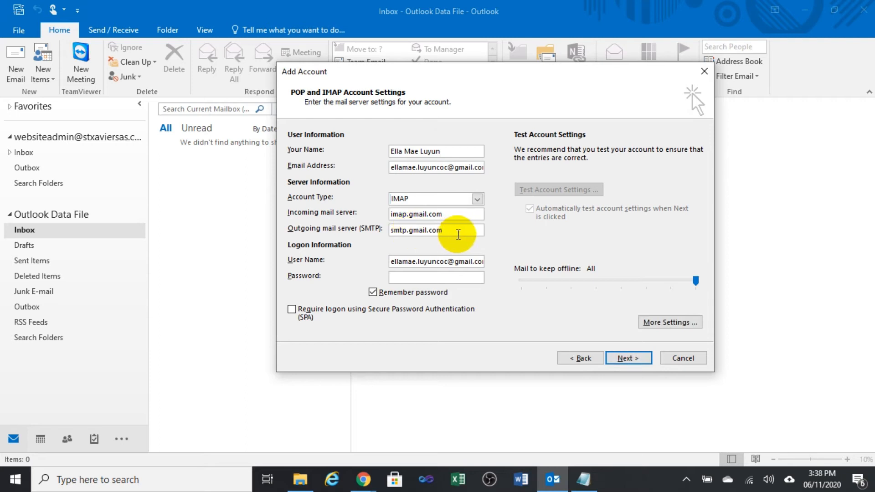
click(428, 278)
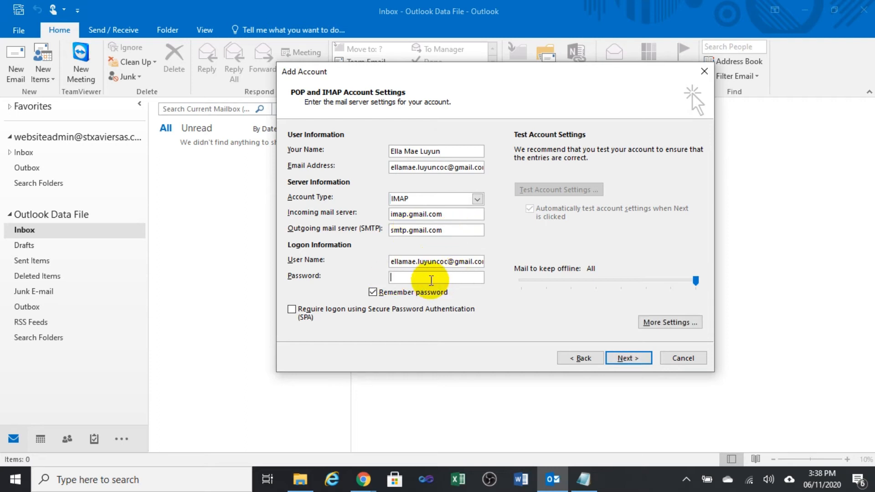
text(*)
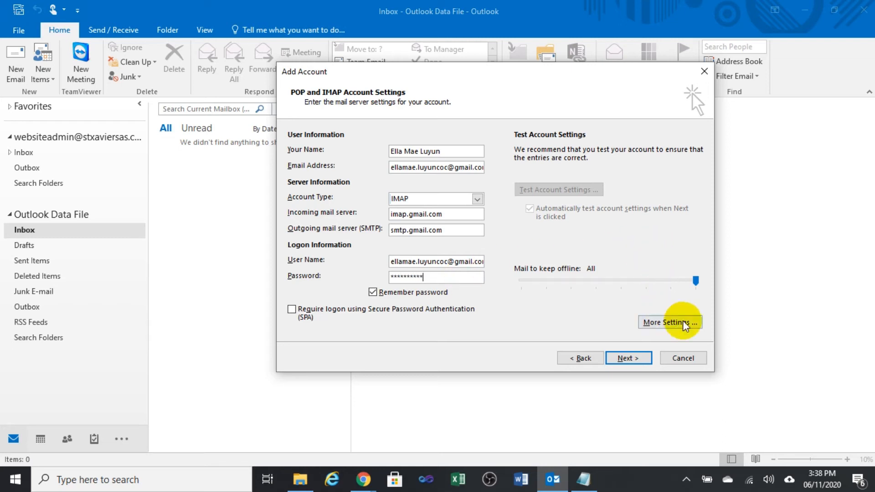
In More Settings, tick 'My outgoing server (SMTP) requires authentication' on the Outgoing Server tab.
click(667, 323)
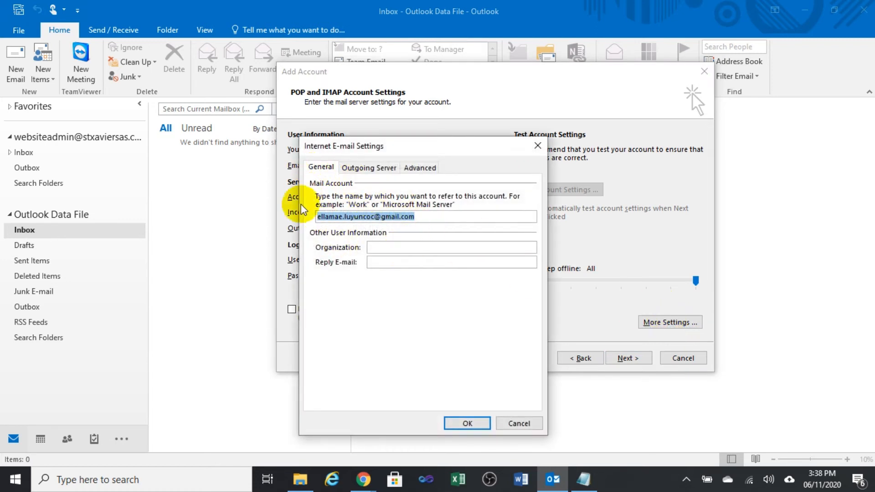
click(429, 217)
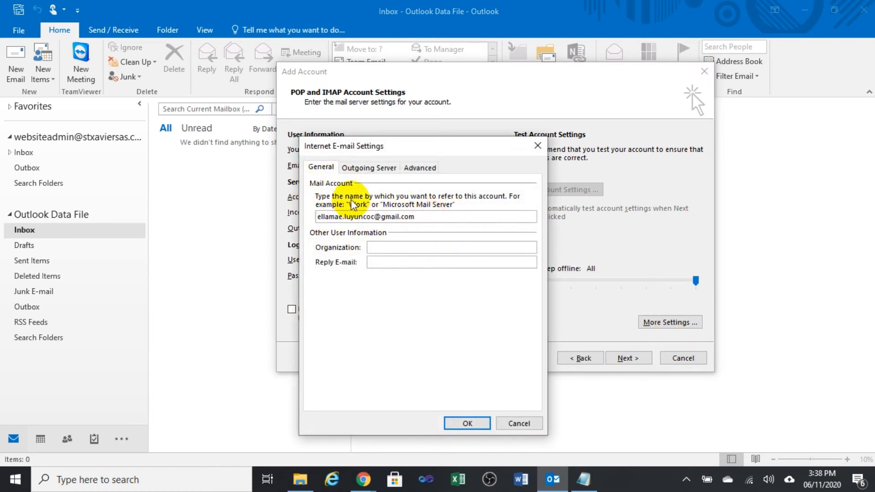
click(357, 168)
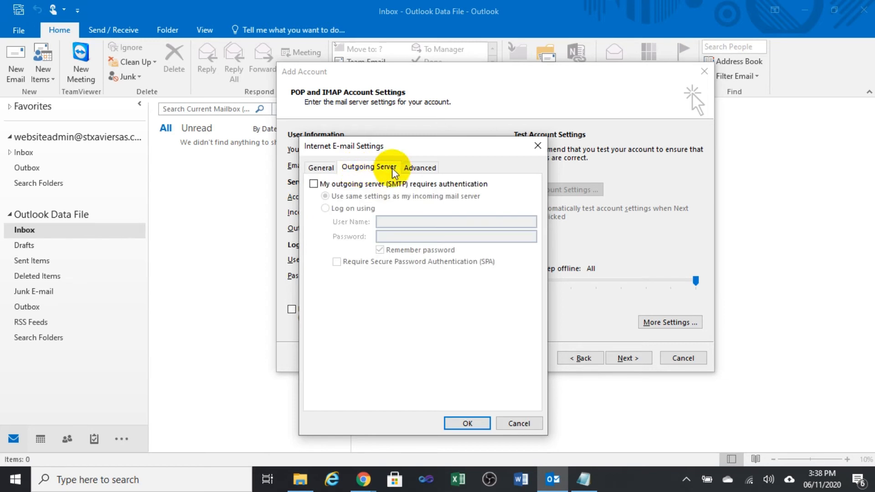
click(313, 184)
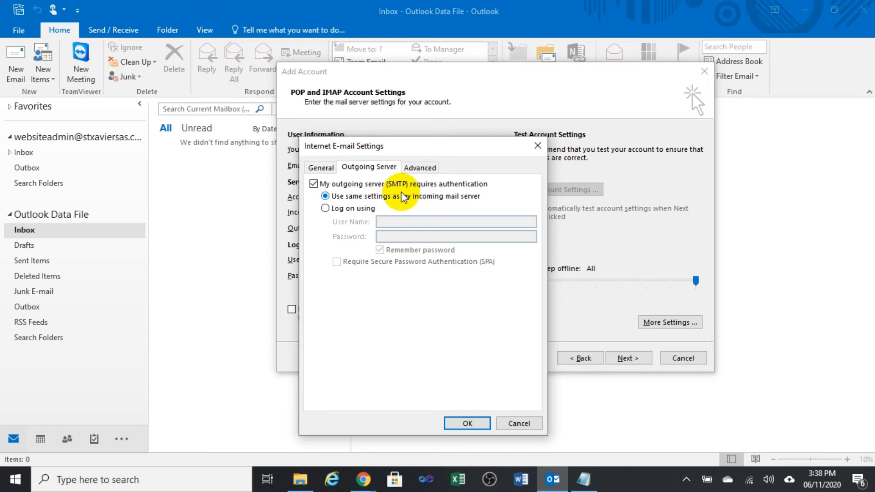
click(424, 170)
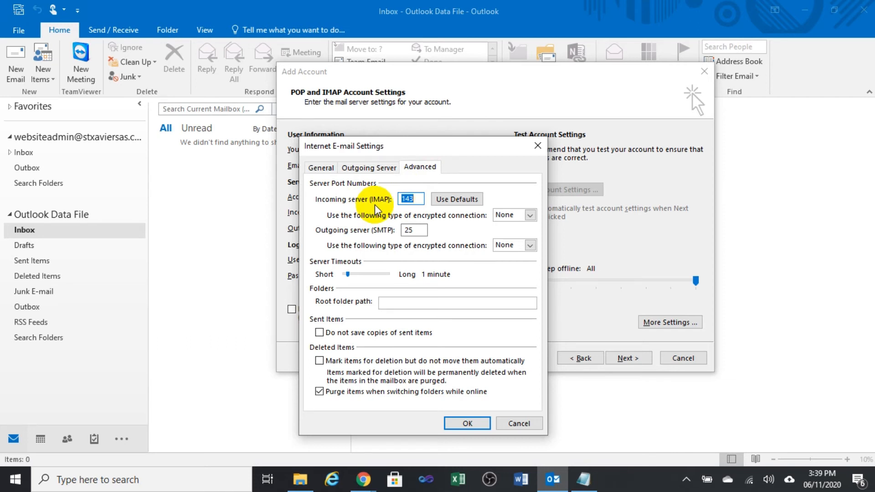
Set the incoming IMAP server to port 993 with SSL encryption.
text(993)
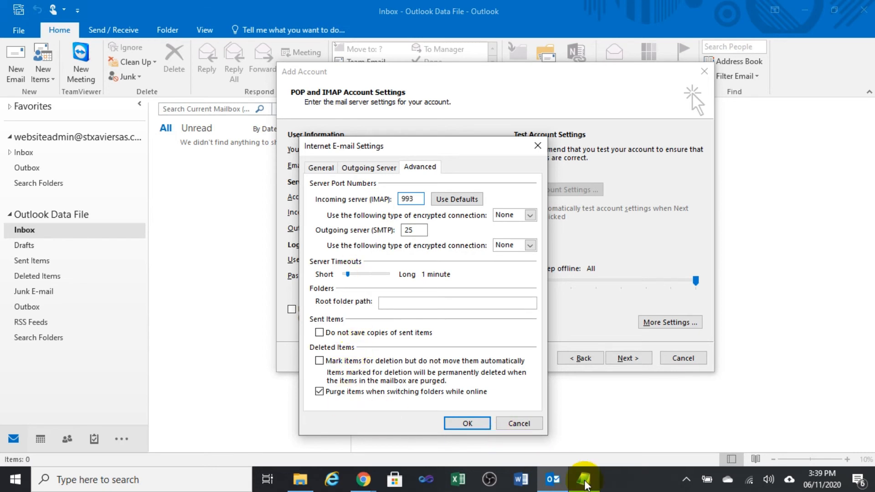
click(583, 479)
drag(576, 242, 541, 242)
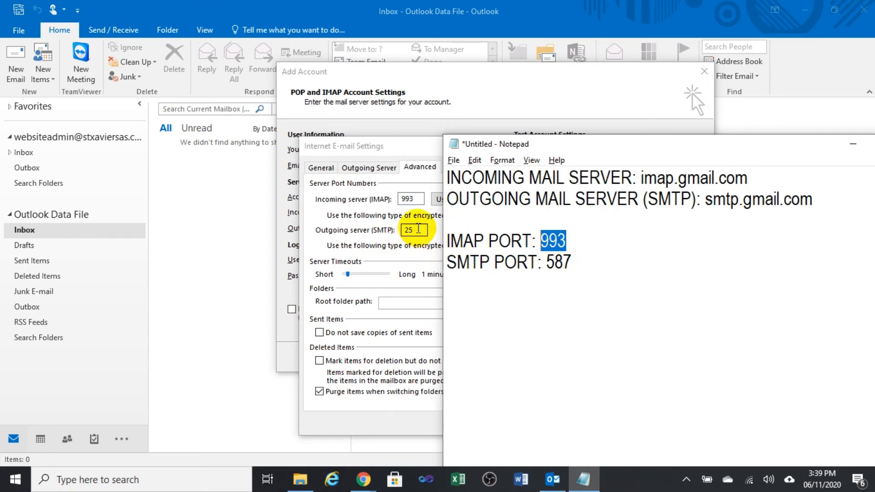
click(439, 232)
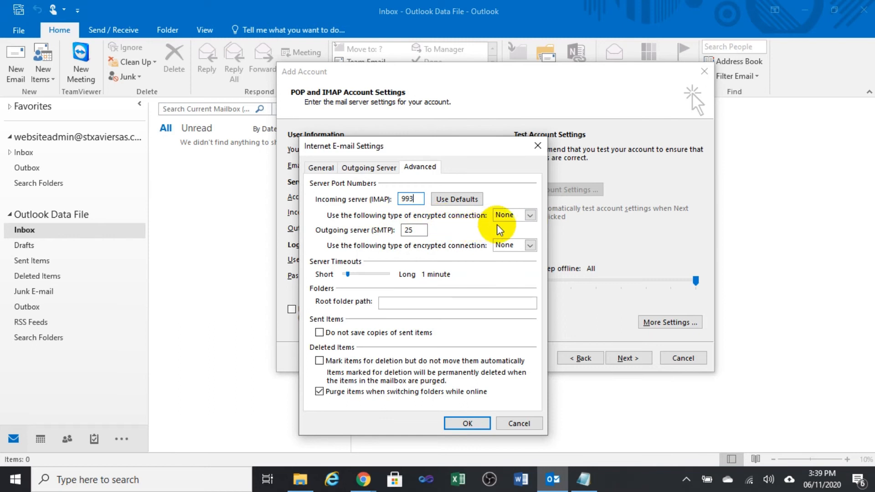
click(530, 215)
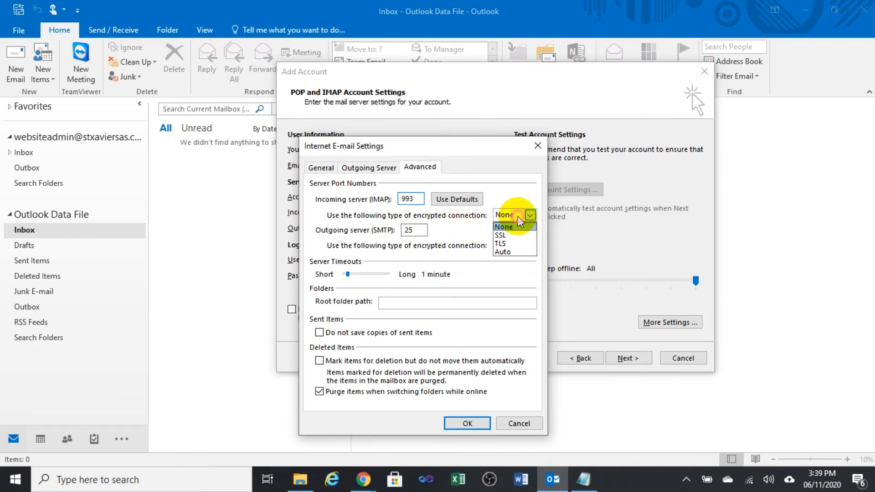
click(518, 237)
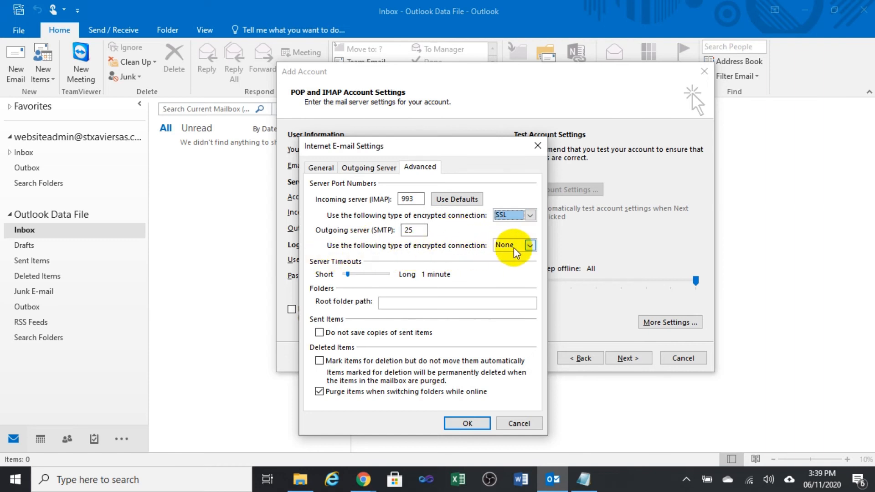
Set outgoing encryption to Auto and the SMTP port from 25 to 587, then confirm with OK.
click(528, 246)
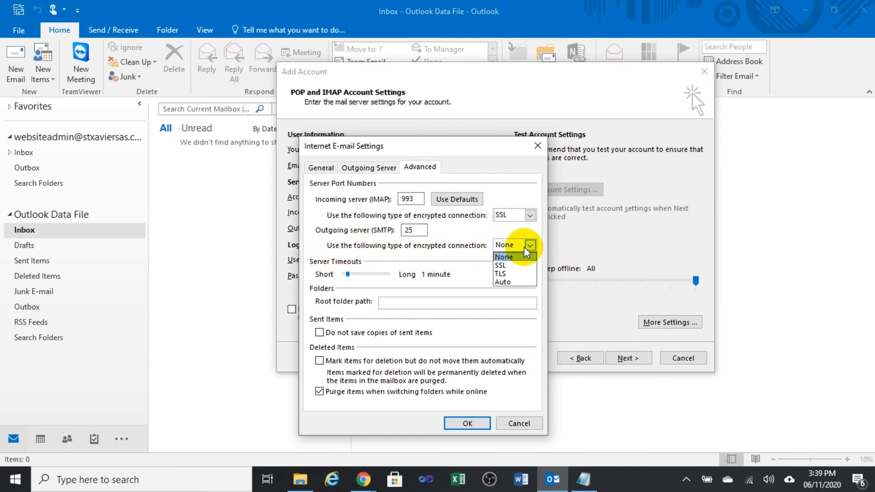
click(519, 282)
double_click(405, 230)
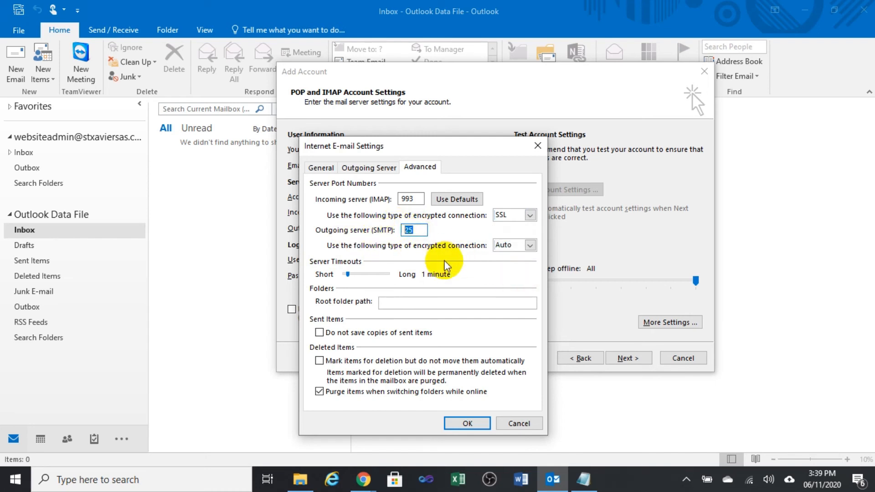
text(587)
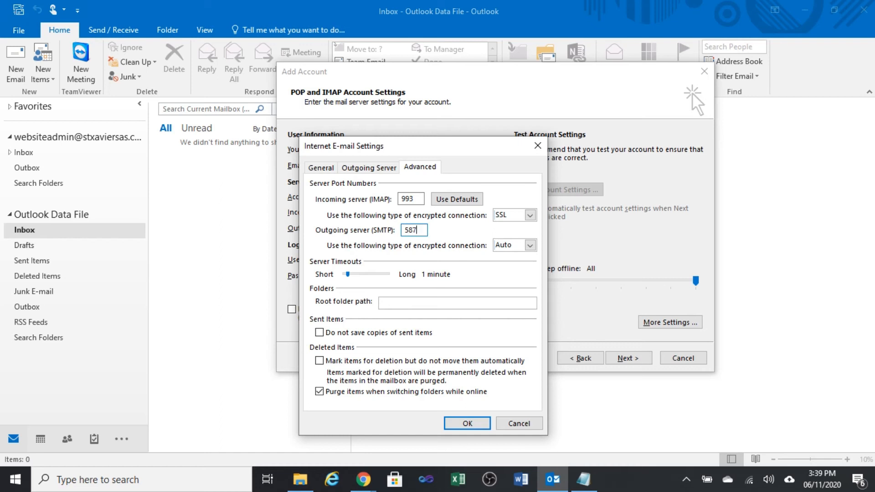
click(584, 479)
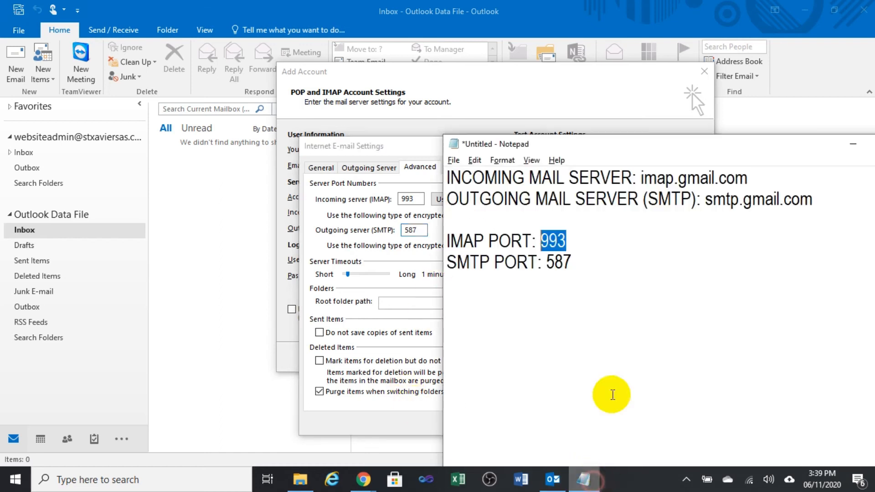
click(595, 261)
drag(595, 261, 451, 219)
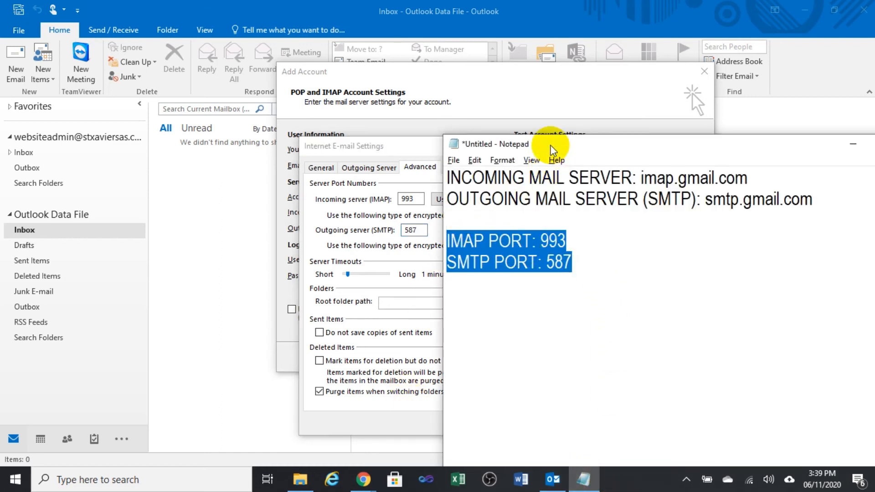
drag(550, 142, 639, 94)
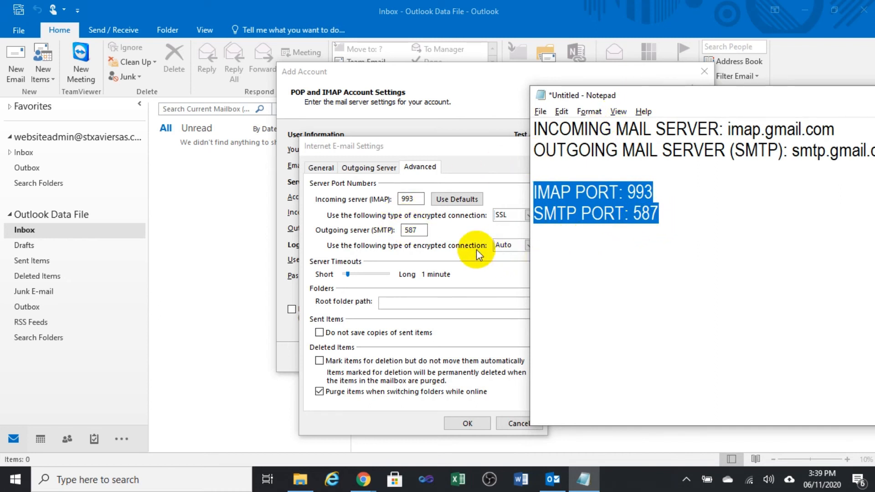
click(460, 228)
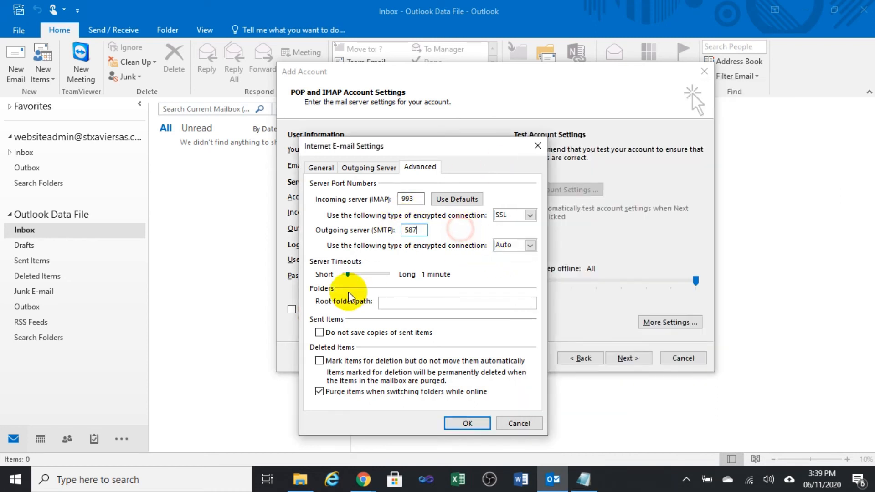
click(468, 424)
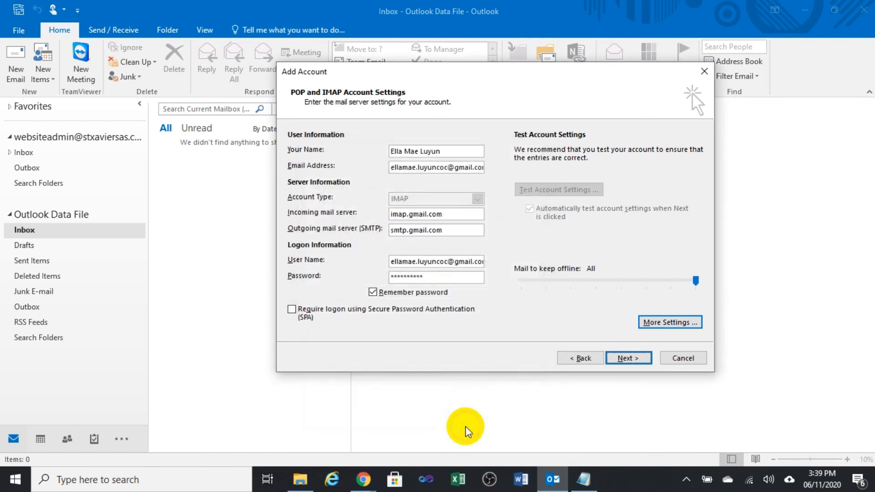
Run Test Account Settings until the IMAP log-on and test e-mail both pass, then close the results.
click(637, 360)
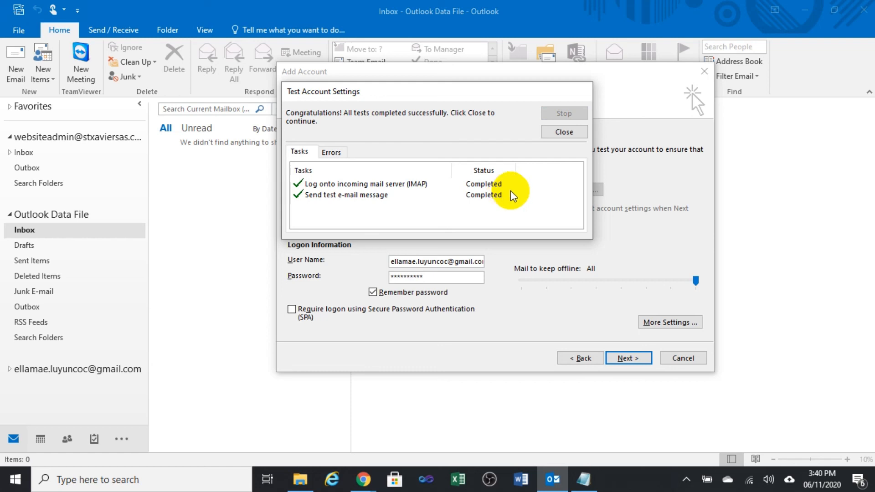
click(564, 131)
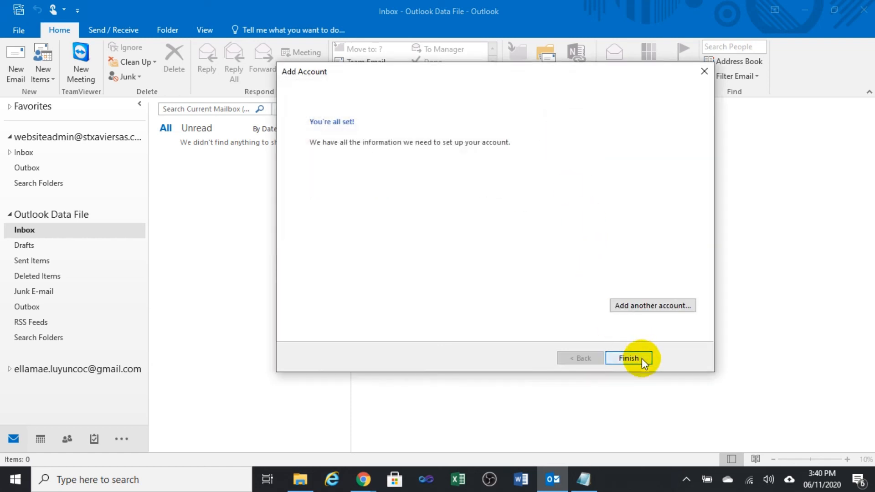
Finish setup, move the Gmail account to the top of the folder pane, and open the Microsoft Outlook Test Message.
click(629, 358)
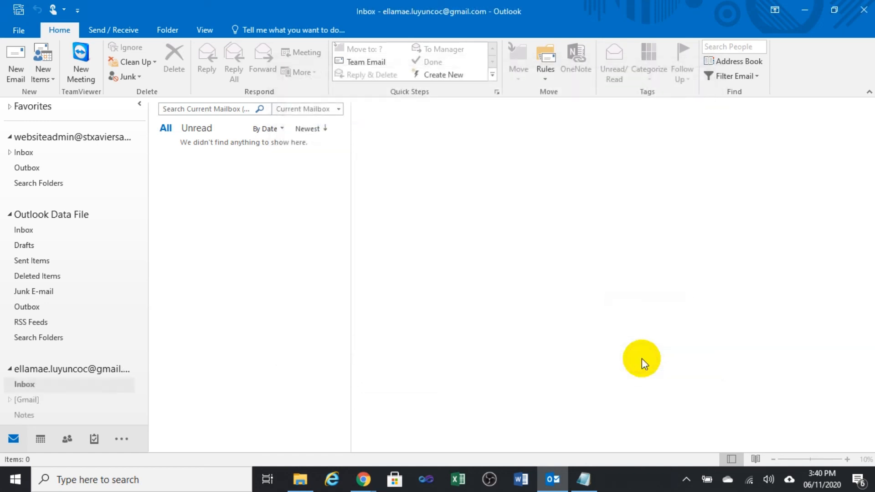
scroll(100, 333, down, 3)
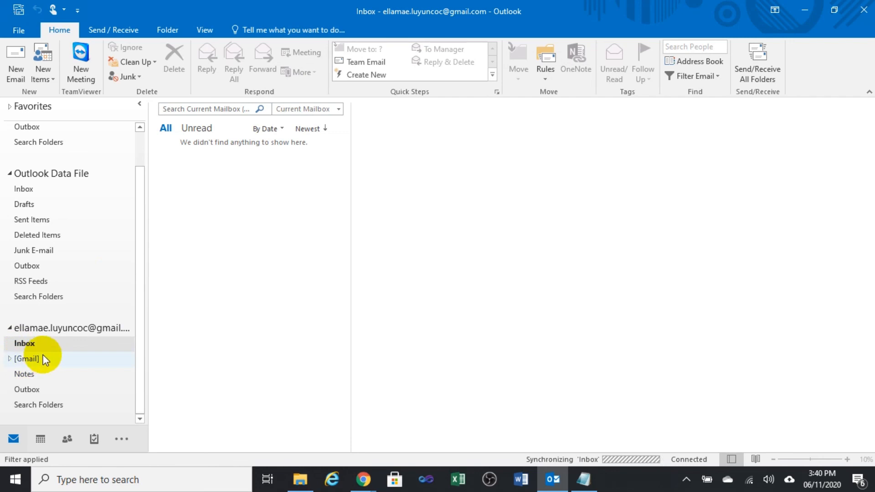
click(54, 329)
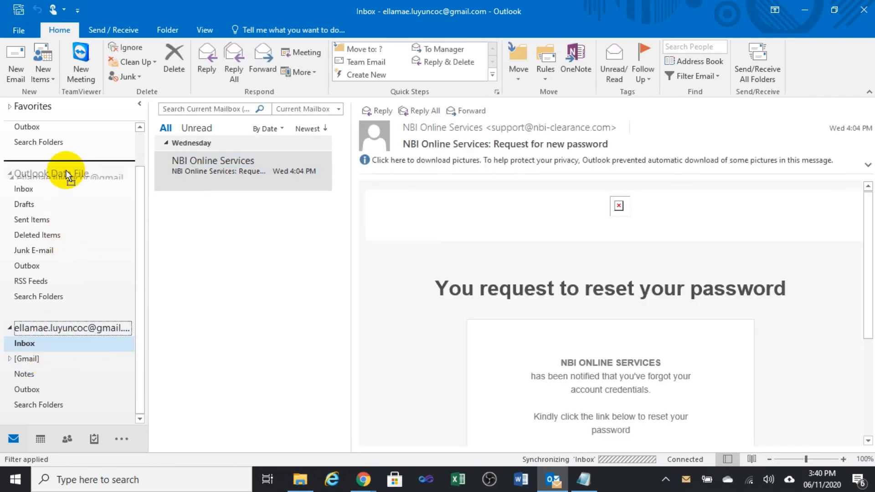
drag(72, 130, 69, 128)
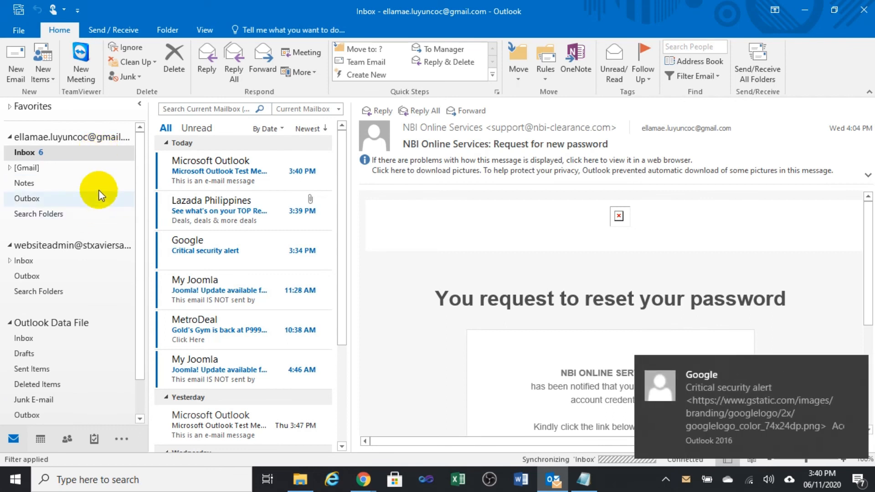
click(211, 182)
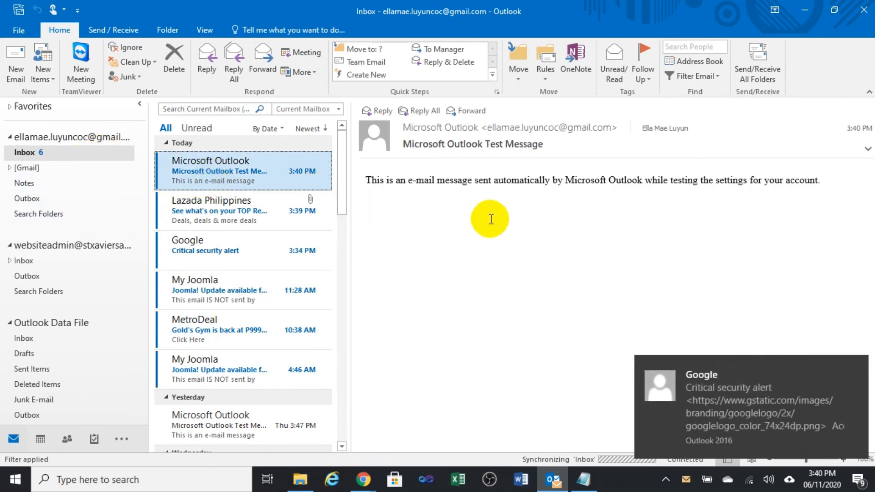
drag(370, 181, 843, 178)
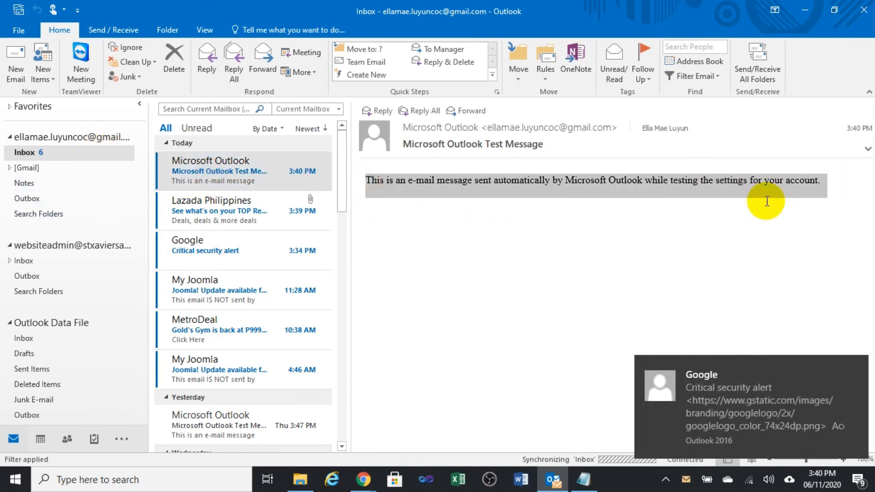
click(742, 209)
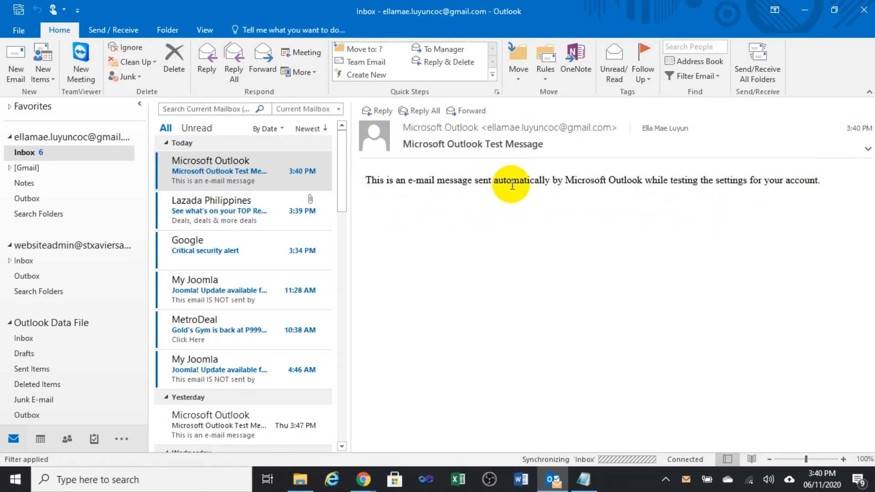